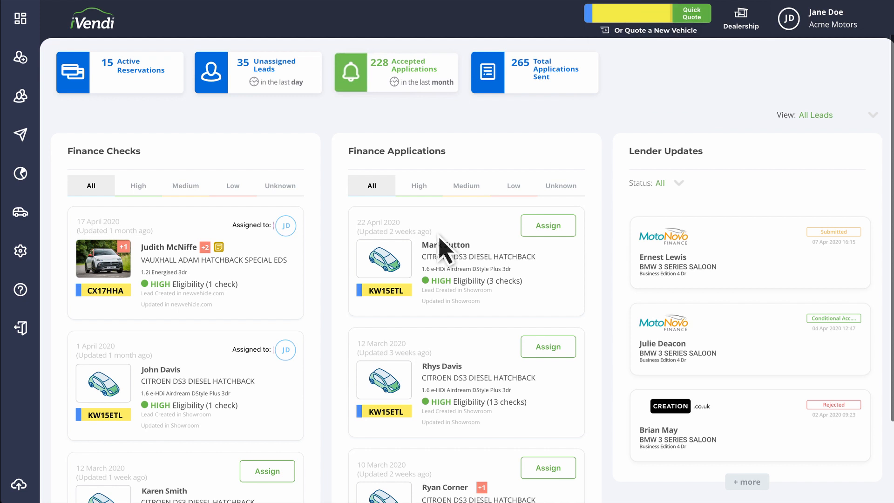
{"action": "left_click", "coordinate": [665, 14]}
{"action": "type", "text": "BJ13PMO"}
{"action": "left_click", "coordinate": [705, 19]}
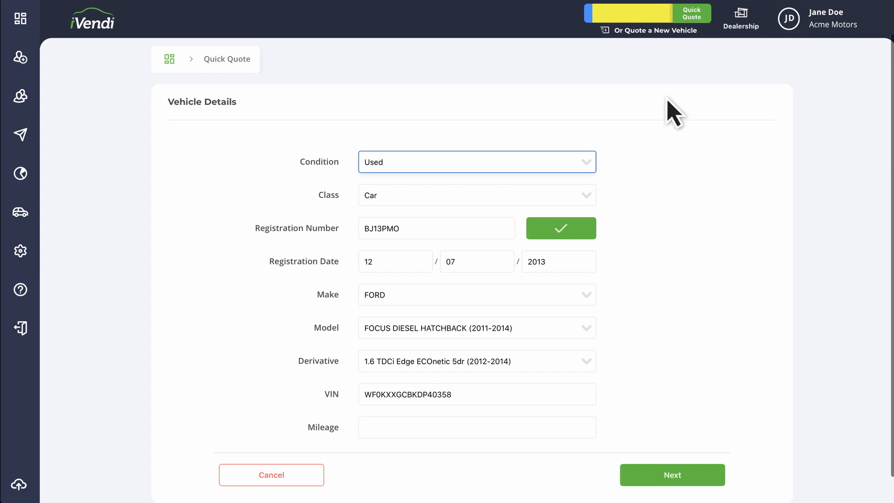
Set the vehicle's mileage to 50000 and continue to the quote details
{"action": "scroll", "coordinate": [533, 410], "scroll_direction": "down", "scroll_amount": 1}
{"action": "left_click", "coordinate": [531, 397]}
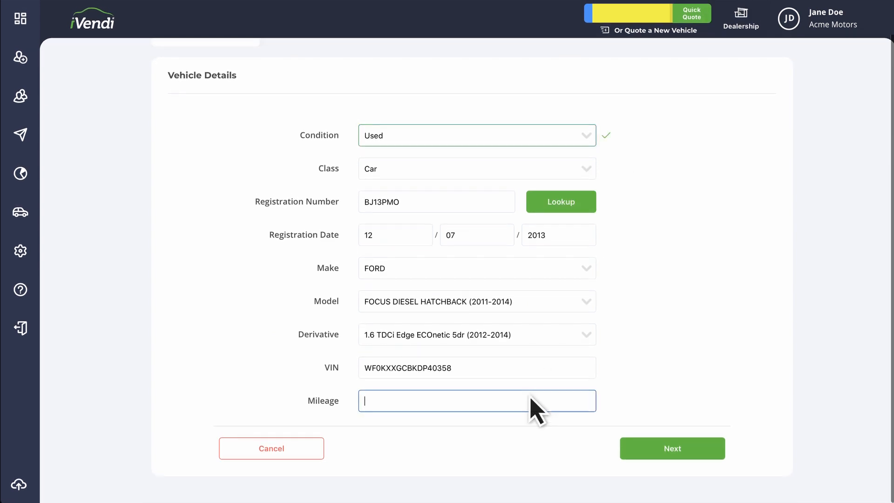
{"action": "type", "text": "50000"}
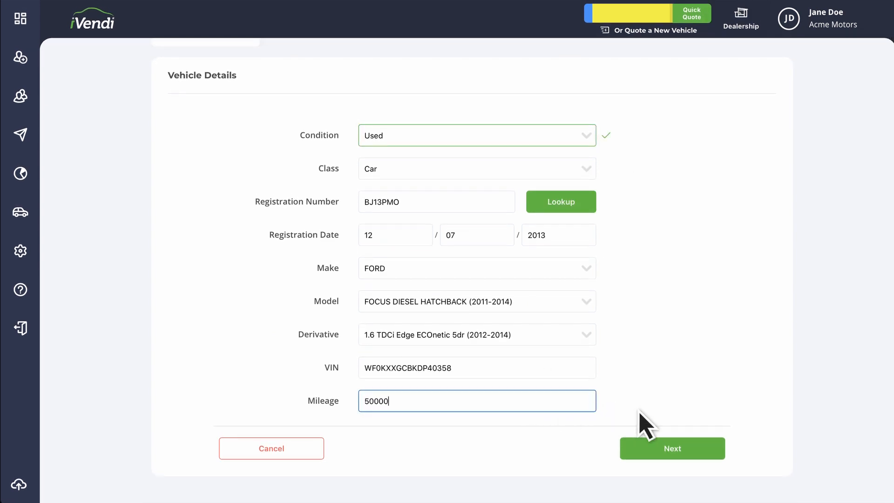
{"action": "left_click", "coordinate": [652, 451]}
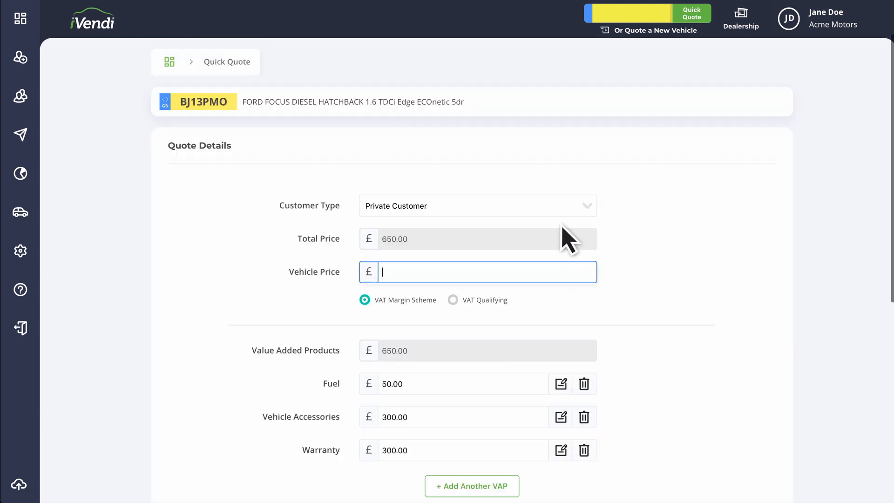
Keep the customer type as Private Customer and set the vehicle price to £5,000
{"action": "left_click", "coordinate": [555, 210]}
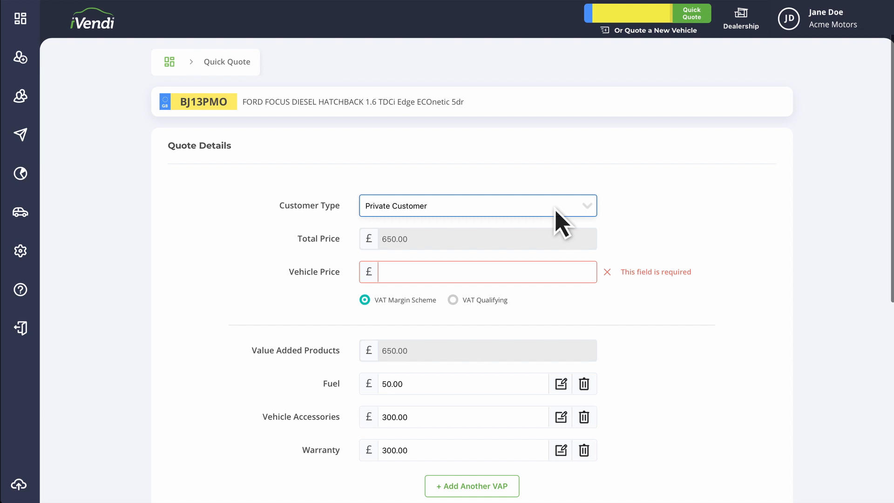
{"action": "left_click", "coordinate": [556, 274]}
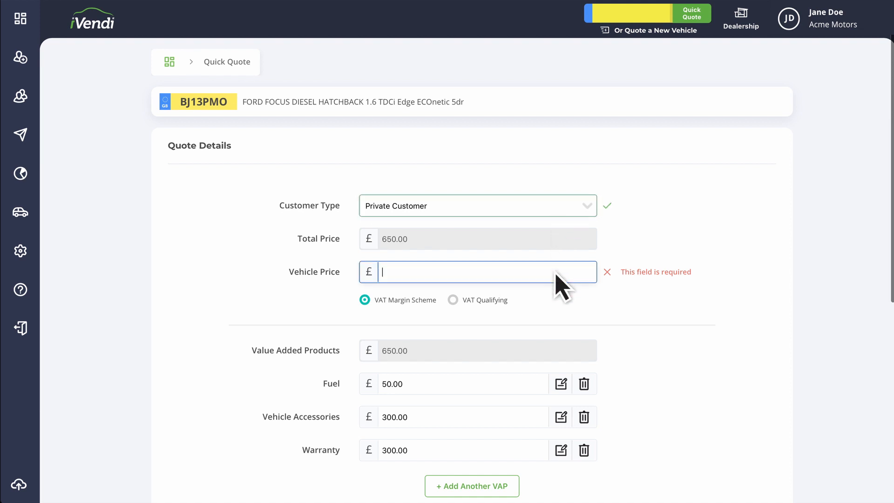
{"action": "type", "text": "5000"}
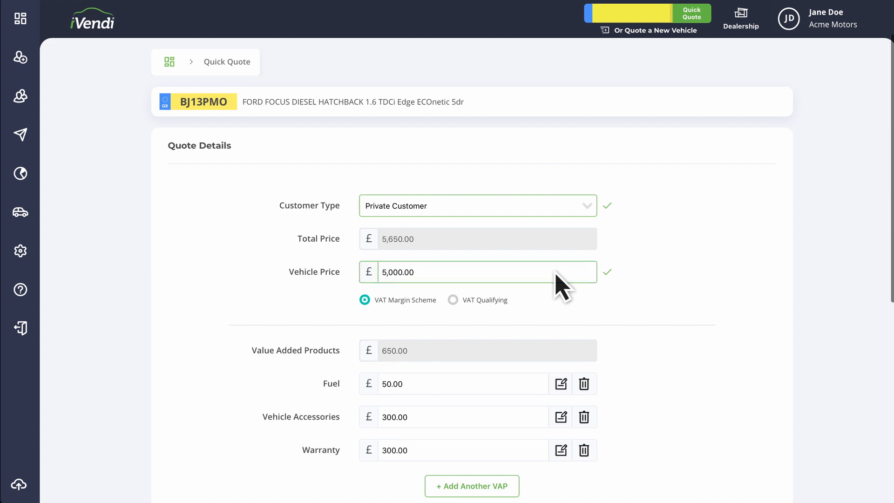
Mark the vehicle as VAT Qualifying and set its basic price to £5,000
{"action": "scroll", "coordinate": [556, 274], "scroll_direction": "down", "scroll_amount": 2}
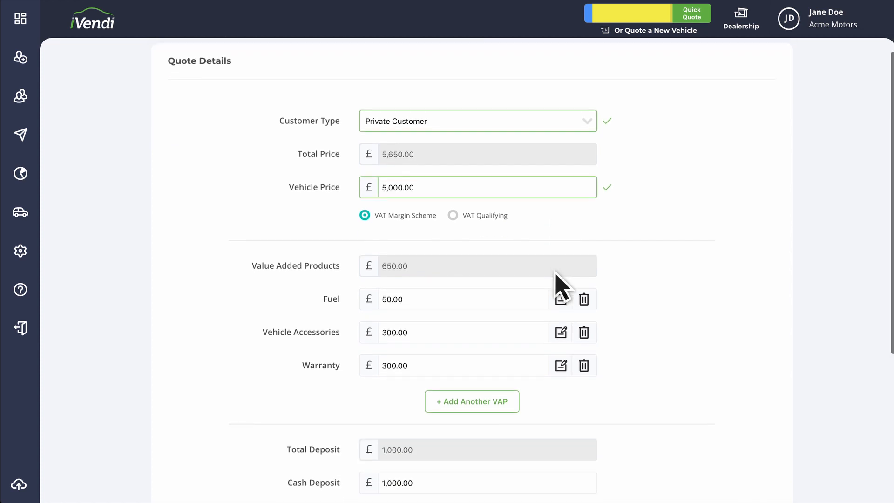
{"action": "left_click", "coordinate": [494, 217]}
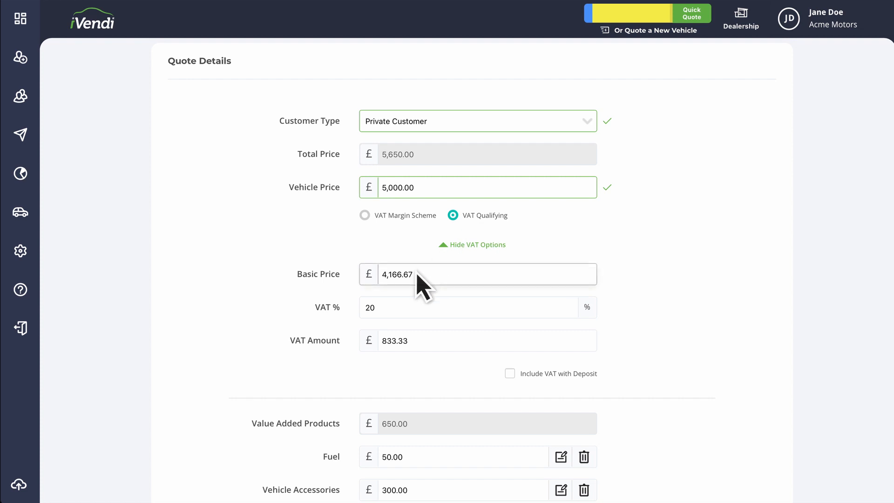
{"action": "left_click_drag", "start_coordinate": [419, 279], "coordinate": [391, 293]}
{"action": "type", "text": "5000"}
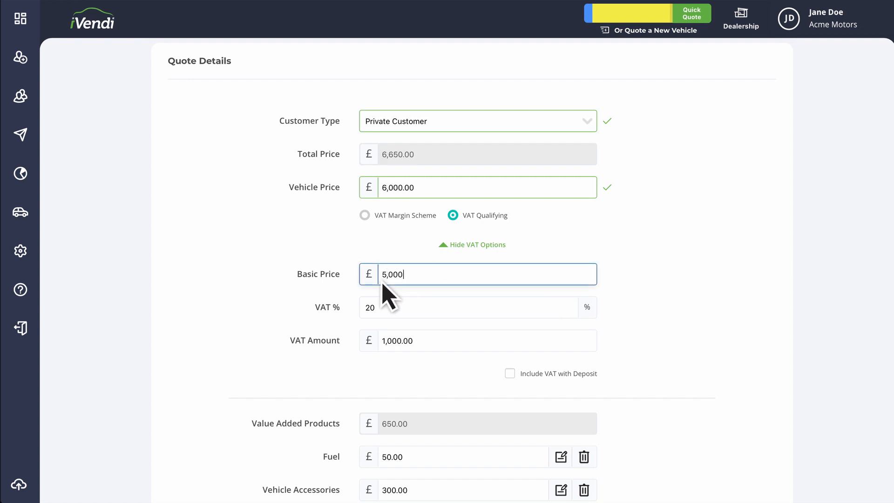
{"action": "key", "text": "Return"}
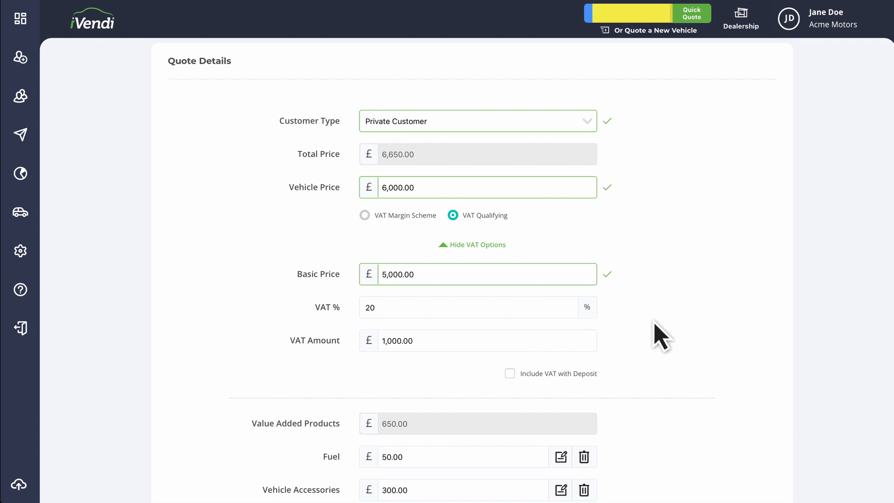
Switch the vehicle's VAT treatment back to VAT Margin Scheme
{"action": "left_click", "coordinate": [591, 374]}
{"action": "left_click", "coordinate": [432, 219]}
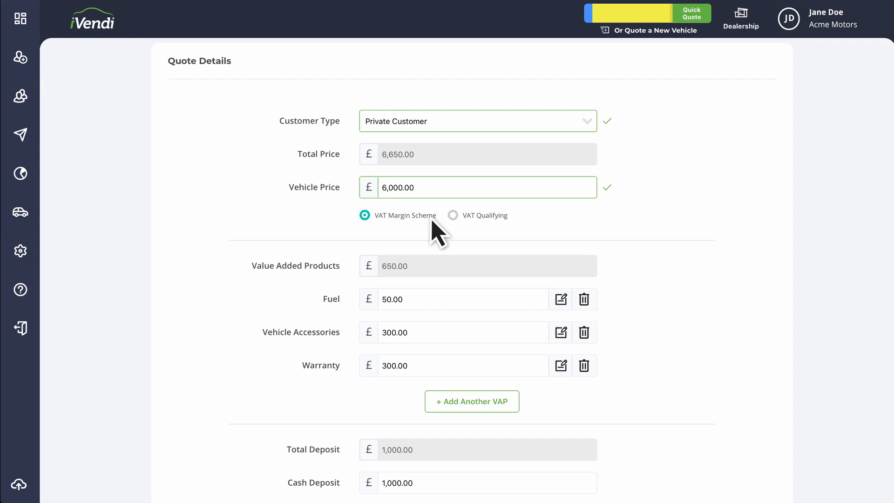
Add another value added product of type Vehicle Accessories, priced at £300, to the quote
{"action": "left_click", "coordinate": [515, 404]}
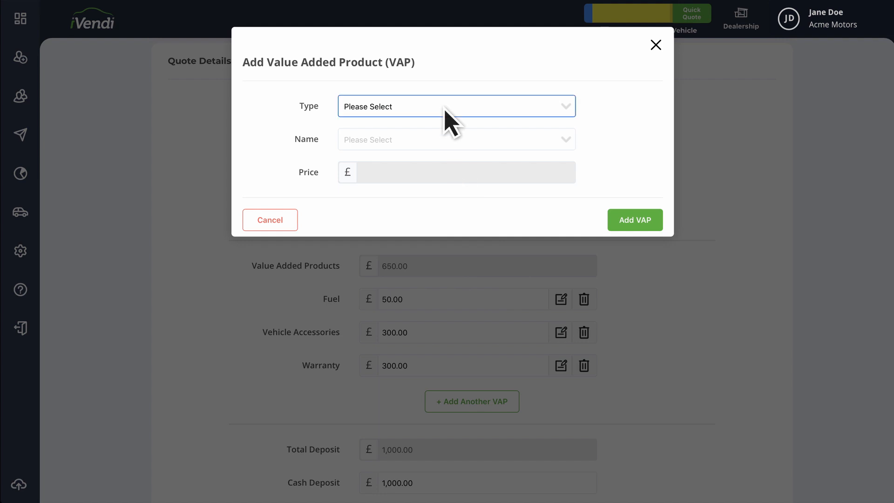
{"action": "left_click", "coordinate": [464, 129]}
{"action": "left_click", "coordinate": [475, 139]}
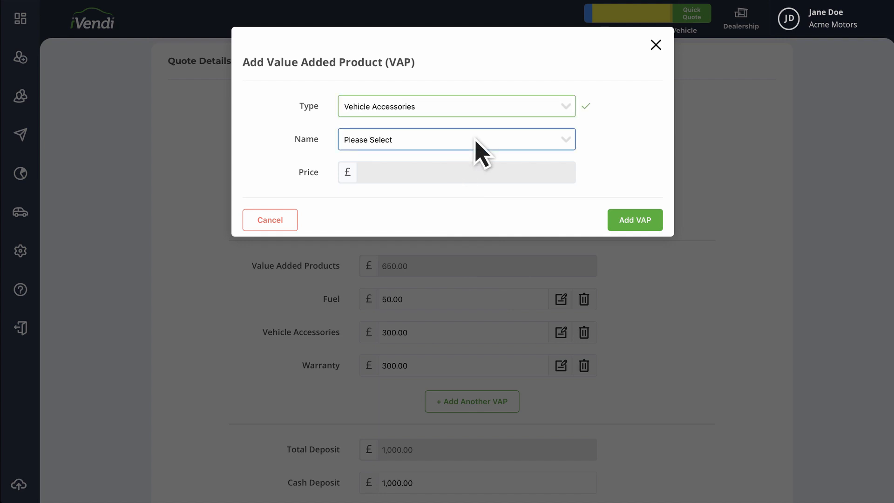
{"action": "left_click", "coordinate": [480, 149]}
{"action": "left_click", "coordinate": [647, 227]}
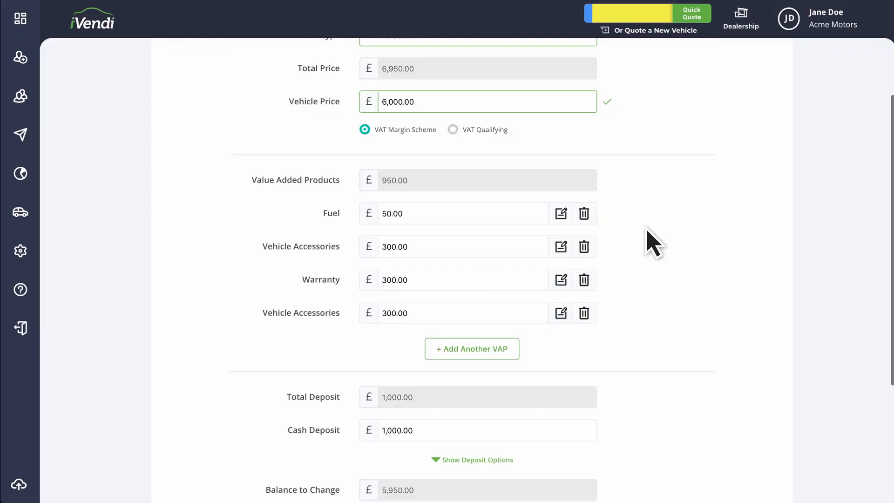
Keep the cash deposit at £1,000, the annual mileage at 10,000 miles pa and the term at 48 months
{"action": "scroll", "coordinate": [633, 252], "scroll_direction": "down", "scroll_amount": 2}
{"action": "left_click", "coordinate": [577, 349]}
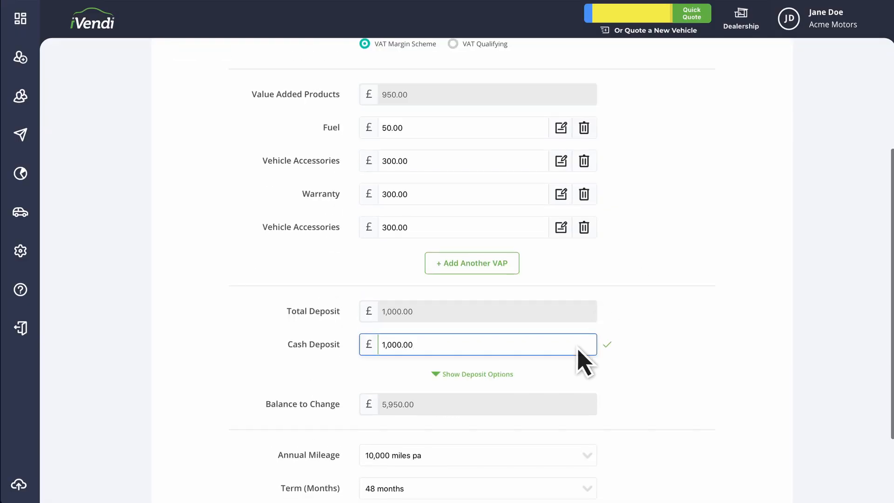
{"action": "scroll", "coordinate": [580, 361], "scroll_direction": "down", "scroll_amount": 2}
{"action": "left_click", "coordinate": [558, 362]}
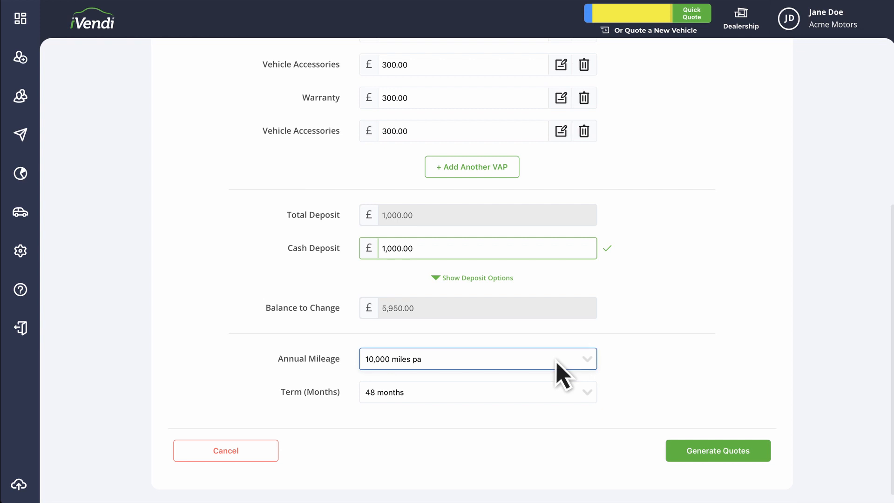
{"action": "left_click", "coordinate": [572, 394]}
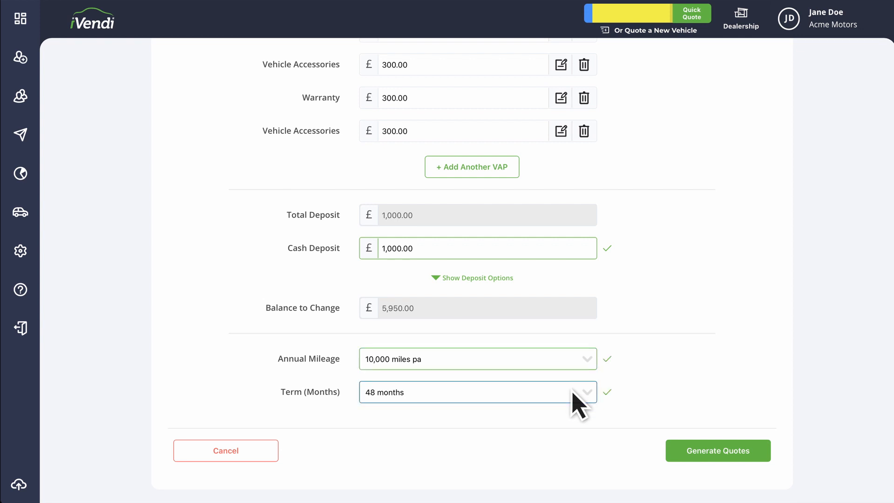
Add a £1,000 part exchange value and a £500 settlement figure to the deposit, and generate the quotes
{"action": "left_click", "coordinate": [477, 278]}
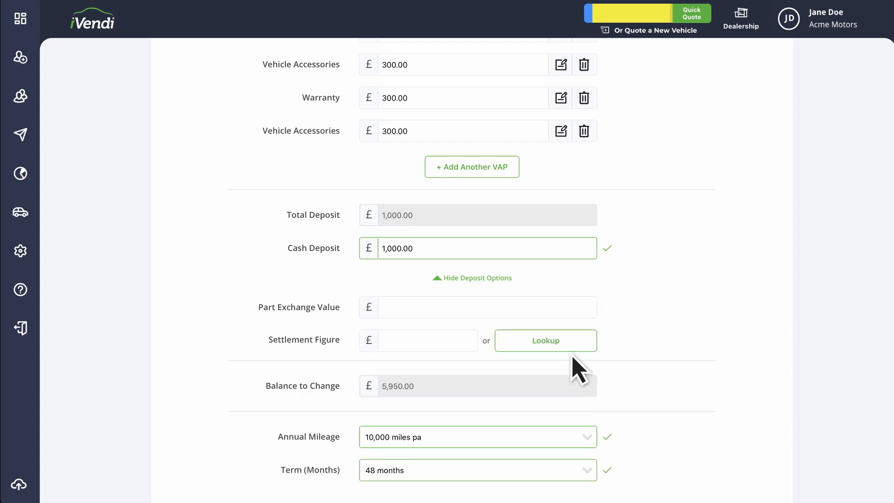
{"action": "left_click", "coordinate": [572, 311]}
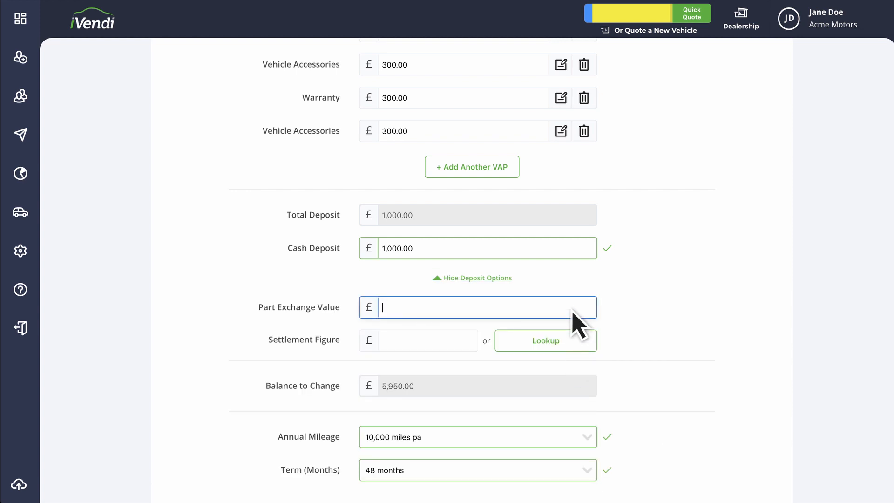
{"action": "type", "text": "1000"}
{"action": "left_click", "coordinate": [461, 341]}
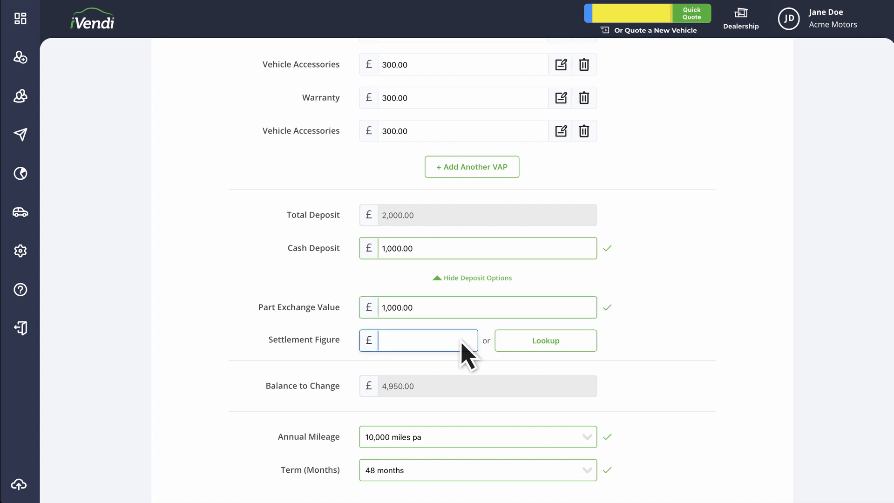
{"action": "type", "text": "500"}
{"action": "key", "text": "Tab"}
{"action": "scroll", "coordinate": [466, 354], "scroll_direction": "down", "scroll_amount": 2}
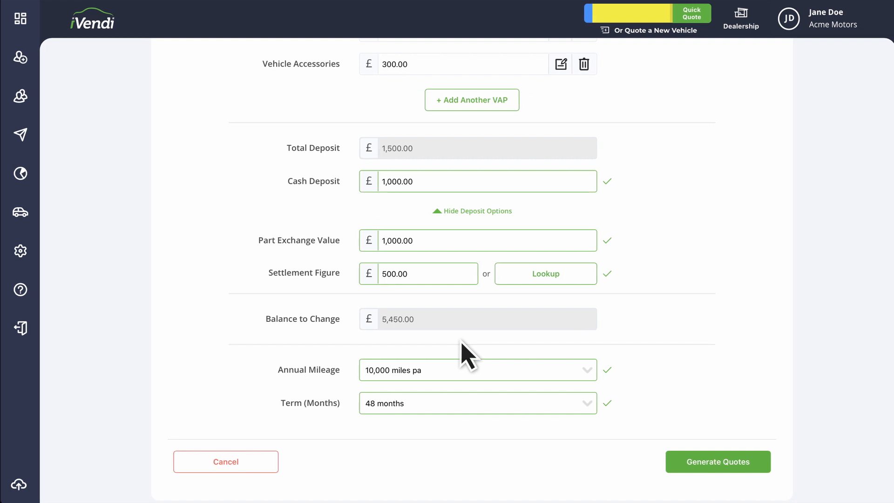
{"action": "left_click", "coordinate": [759, 467]}
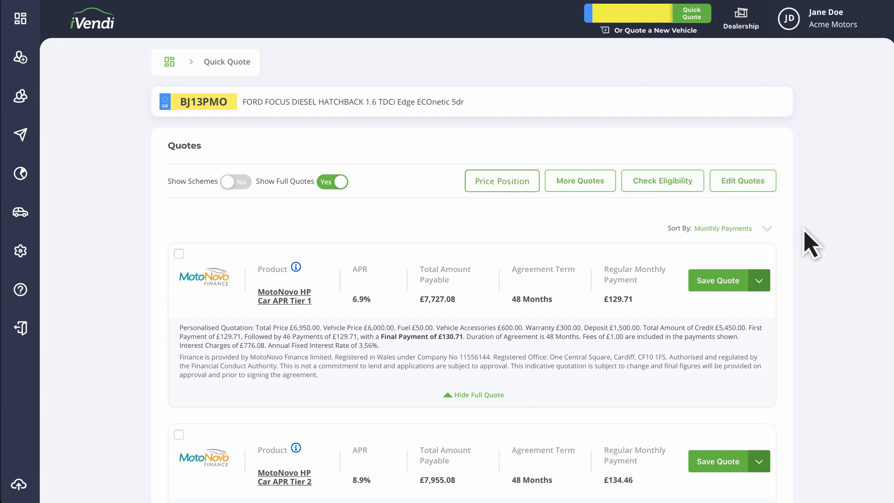
Proceed to an application from the MotoNovo HP Car APR Tier 1 quote, accepting the lender's data-use notice
{"action": "left_click", "coordinate": [747, 288]}
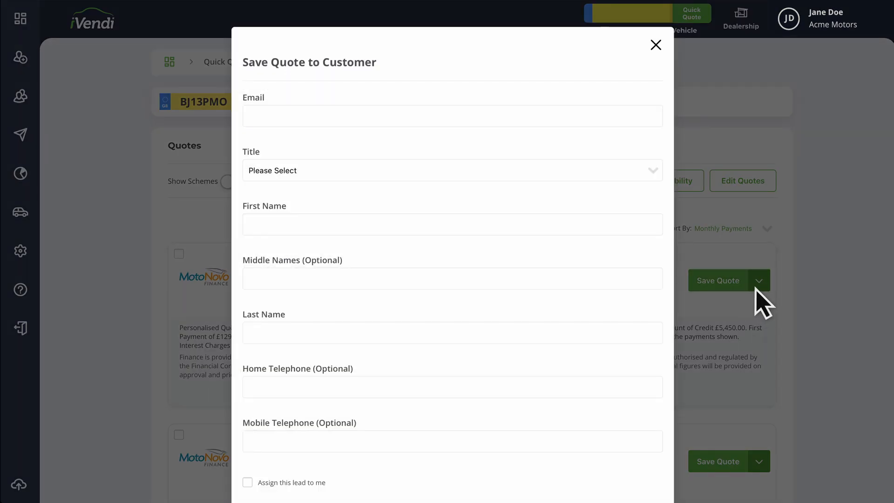
{"action": "left_click", "coordinate": [757, 286]}
{"action": "left_click", "coordinate": [765, 288]}
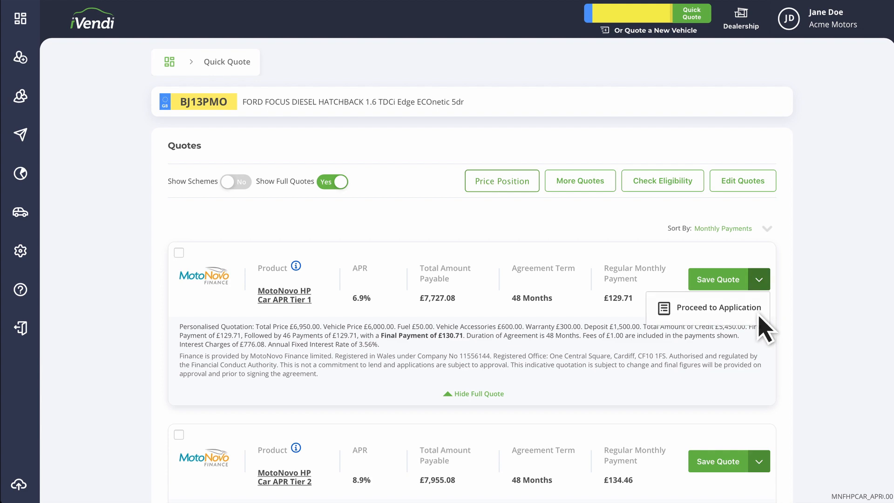
{"action": "left_click", "coordinate": [760, 309]}
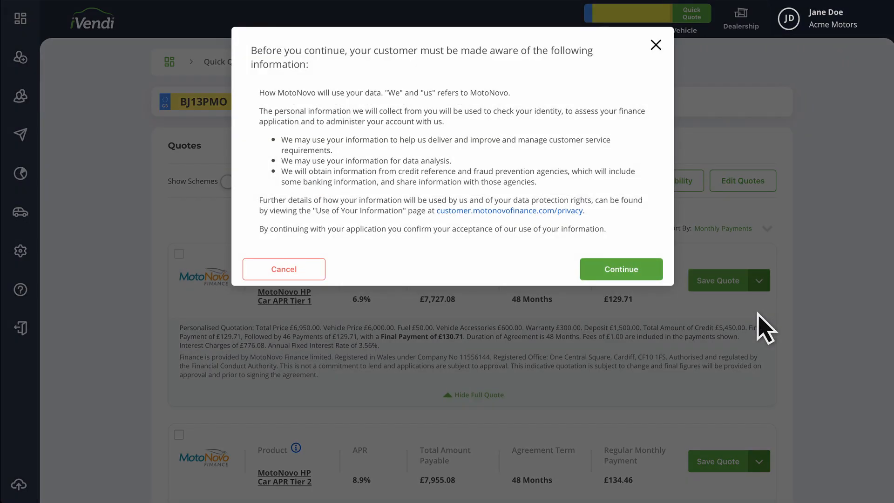
{"action": "left_click", "coordinate": [621, 270]}
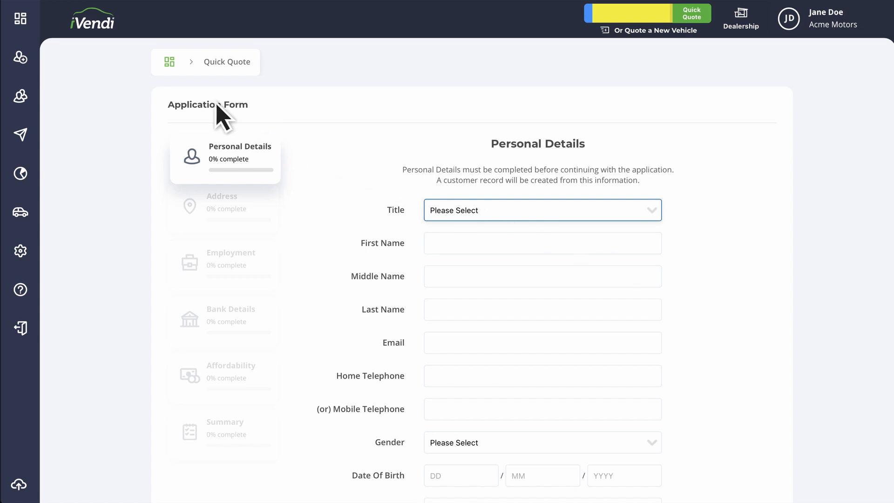
Leave the application form and return to the dashboard
{"action": "left_click", "coordinate": [34, 31]}
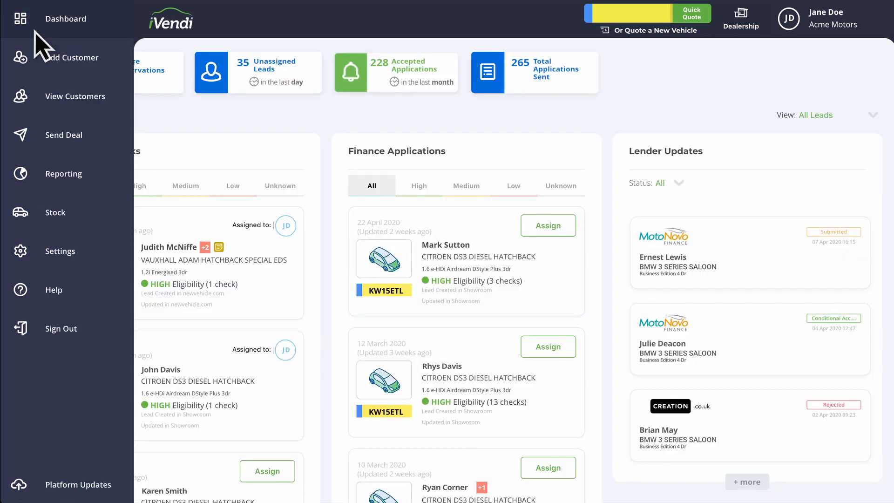